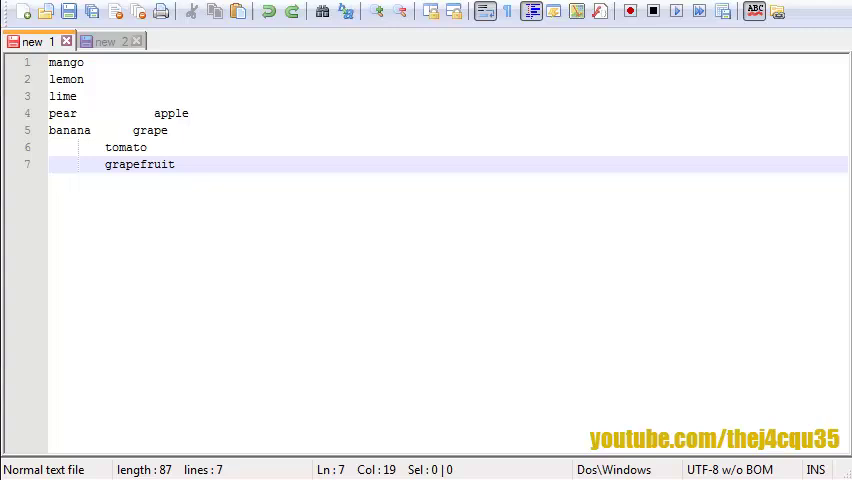
# Step: Select all seven fruit-name lines, from the end of line 7 to the start of line 1
pyautogui.moveTo(224, 170); pyautogui.dragTo(4, 38)
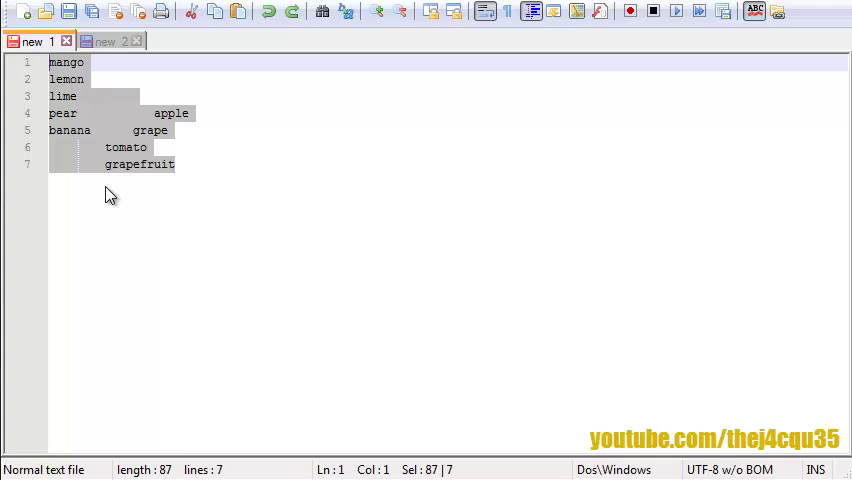
# Step: Set up a regular-expression Replace with the pattern [\t\r\n\s]+ in Find what
pyautogui.hotkey('ctrl', 'h')
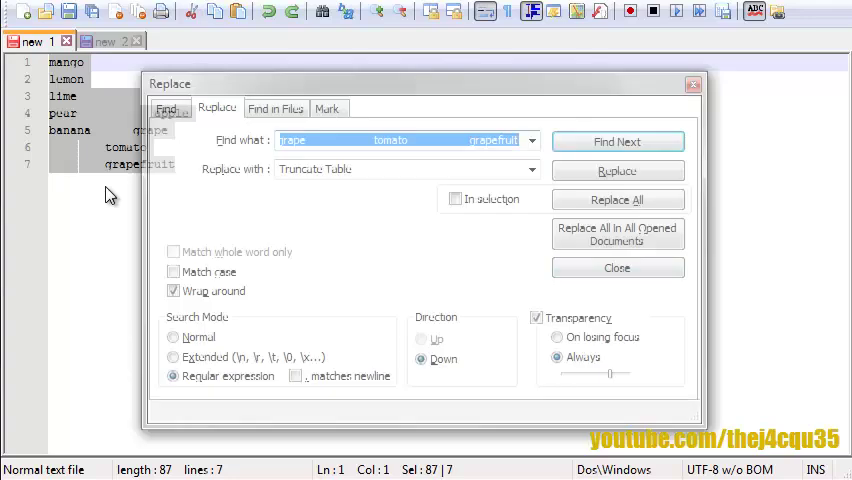
pyautogui.click(306, 139)
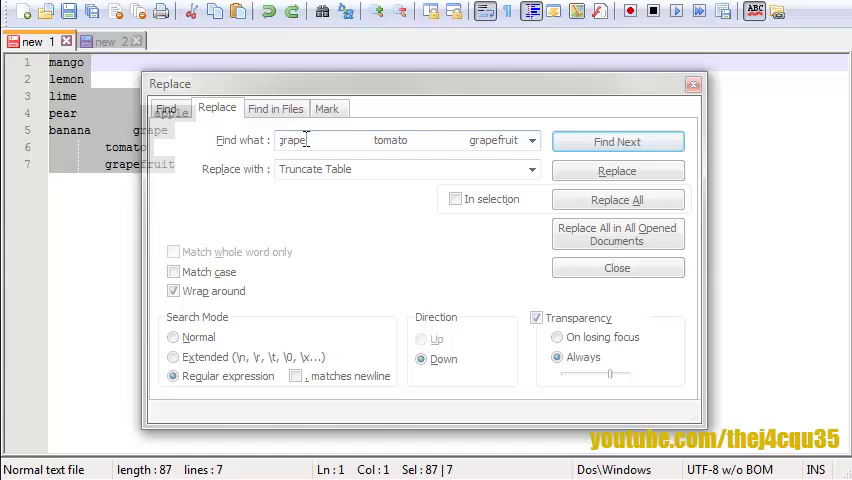
pyautogui.hotkey('ctrl', 'a')
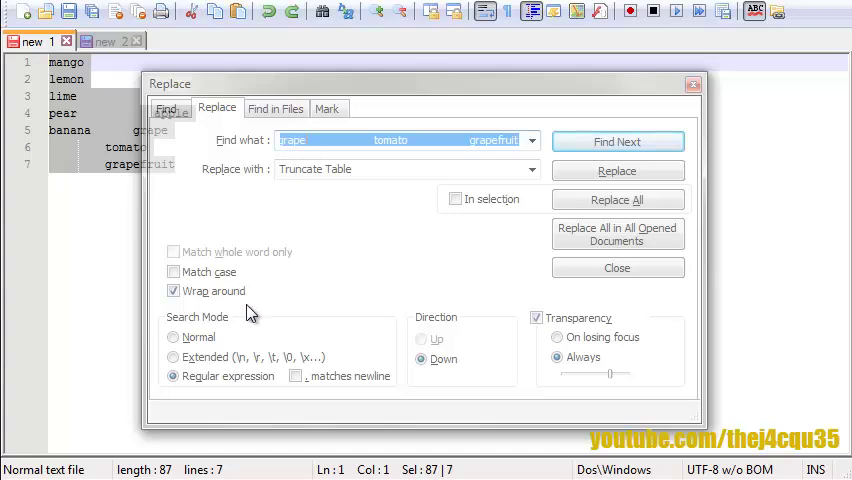
pyautogui.click(225, 380)
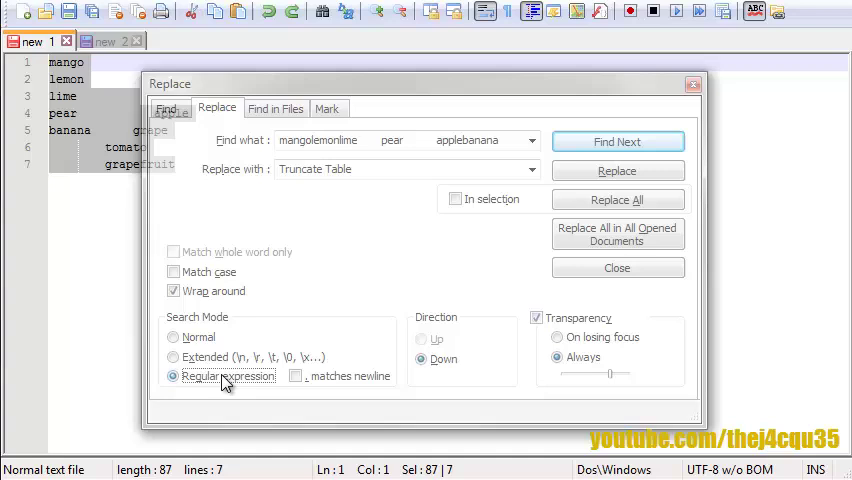
pyautogui.click(388, 141)
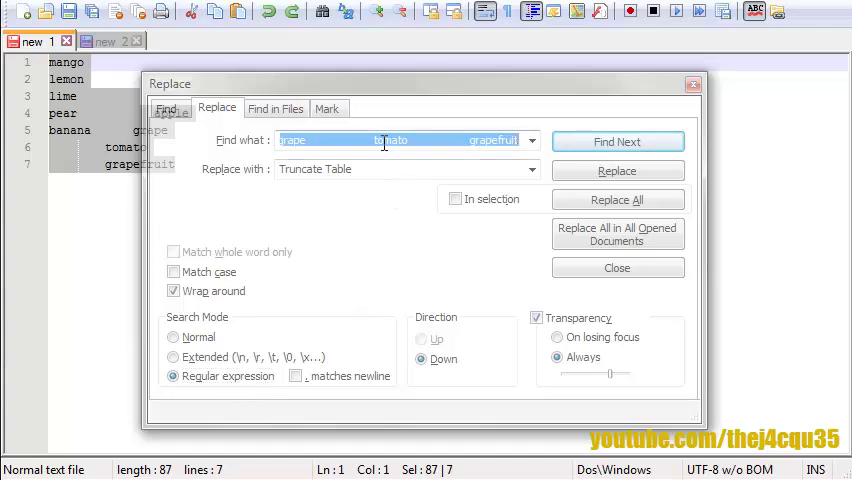
pyautogui.write('(\t')
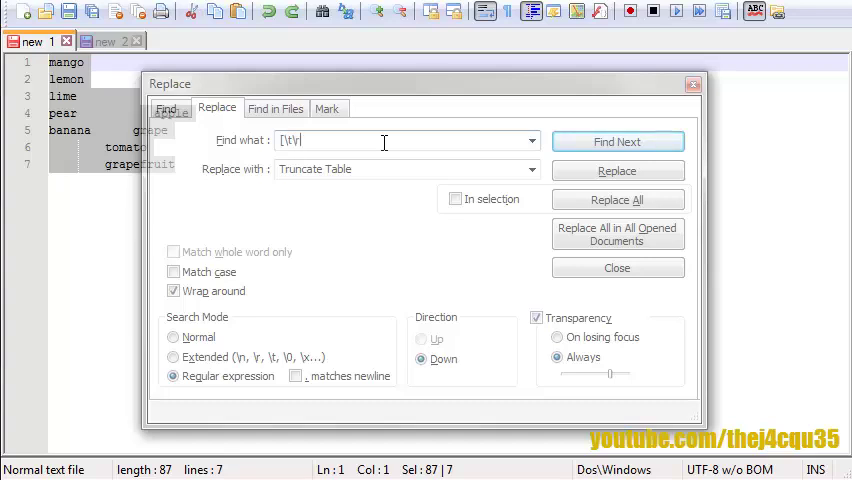
pyautogui.write('\r\\')
pyautogui.write('n')
pyautogui.write('\\')
pyautogui.write('s')
pyautogui.write(']')
pyautogui.write('+')
# Step: Replace all eight whitespace runs with a comma using Replace All
pyautogui.doubleClick(400, 169)
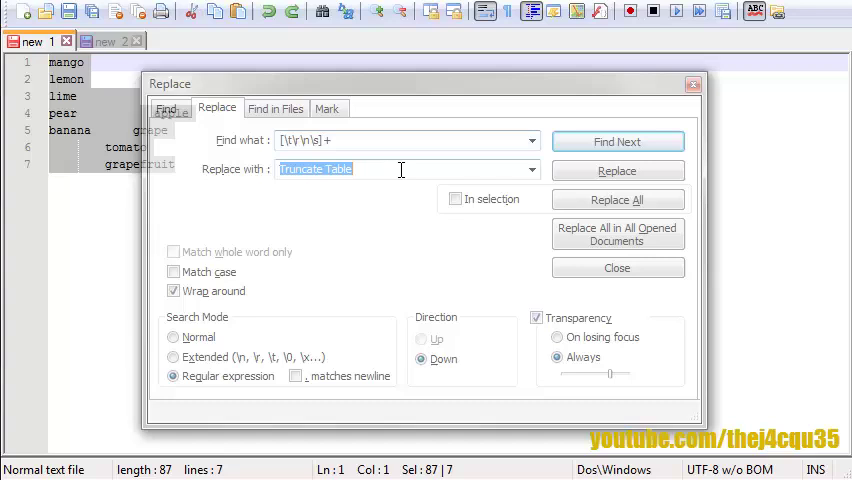
pyautogui.write(',')
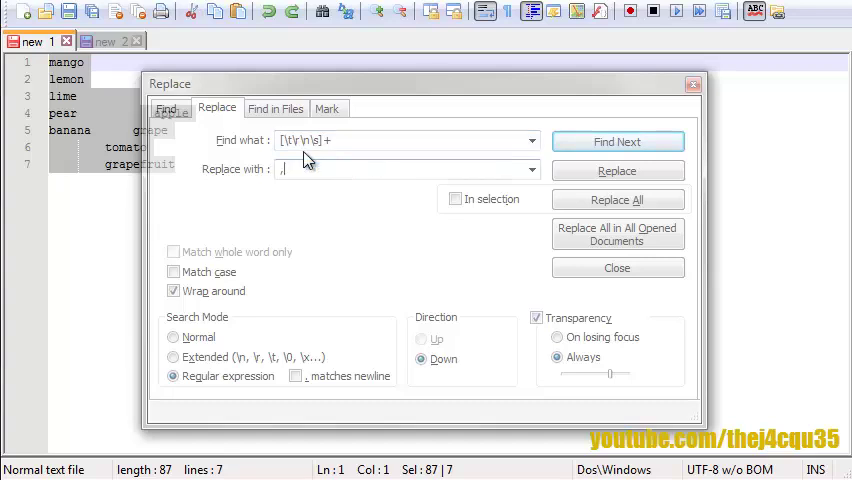
pyautogui.click(594, 204)
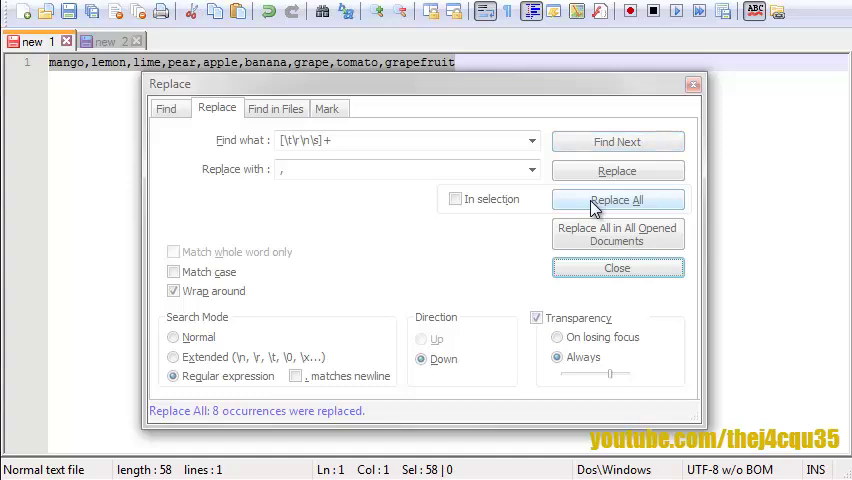